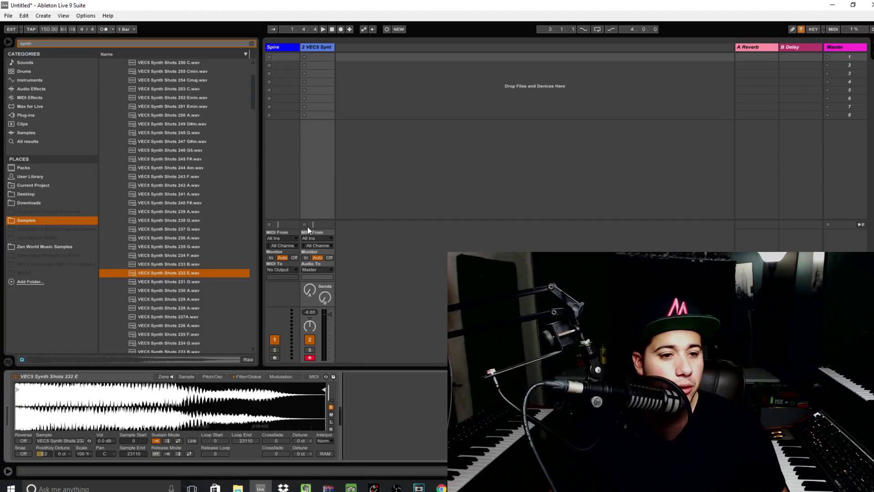
# Select the Sampler holding VEC5 Synth Shots 232 E and adjust the sample's root key
pyautogui.click(62, 370)
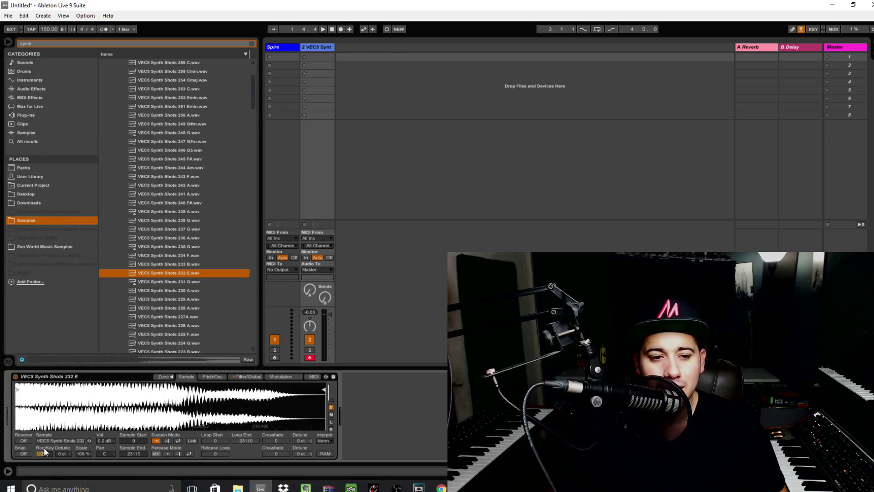
pyautogui.moveTo(46, 453); pyautogui.dragTo(45, 461)
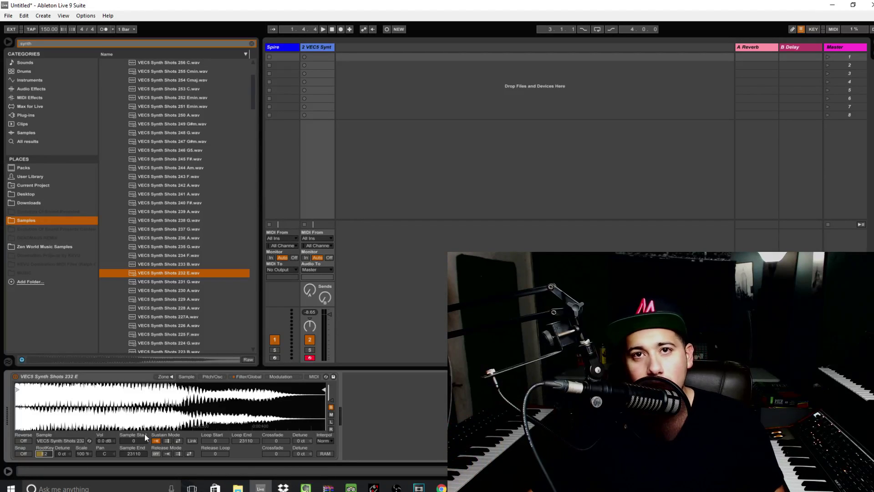
# Try a back-and-forth sustain loop with loop start 4066 and loop end 20461, shifting the sample start inward
pyautogui.click(166, 441)
pyautogui.moveTo(16, 387)
pyautogui.mouseDown()
pyautogui.moveTo(281, 387)
pyautogui.moveTo(15, 390)
pyautogui.moveTo(71, 387)
pyautogui.mouseUp()
pyautogui.click(179, 440)
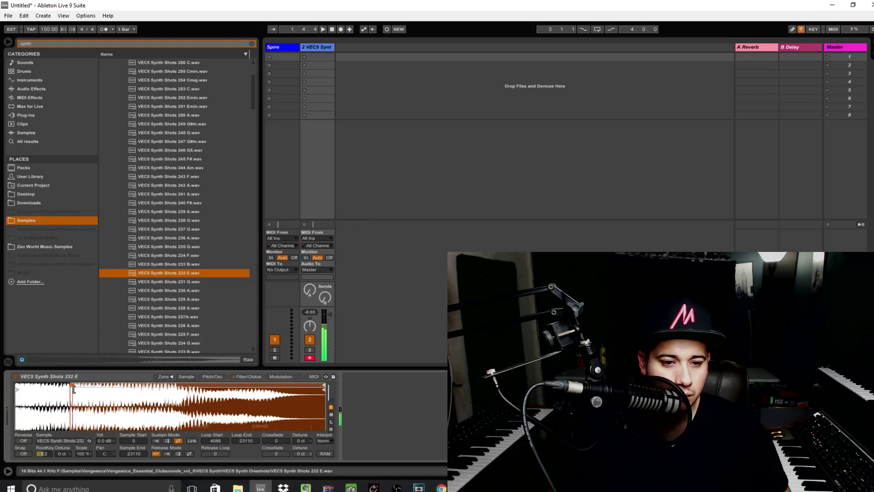
pyautogui.moveTo(18, 388); pyautogui.dragTo(71, 389)
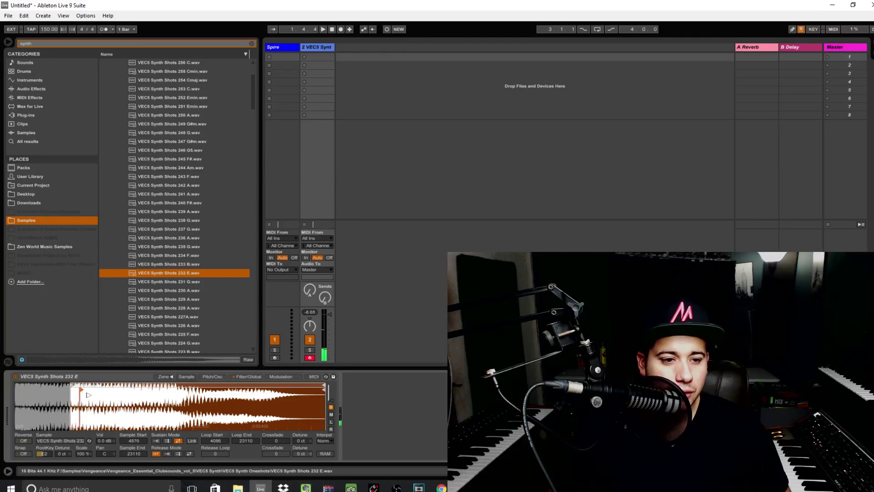
pyautogui.moveTo(257, 390)
pyautogui.mouseDown()
pyautogui.moveTo(303, 392)
pyautogui.moveTo(277, 387)
pyautogui.mouseUp()
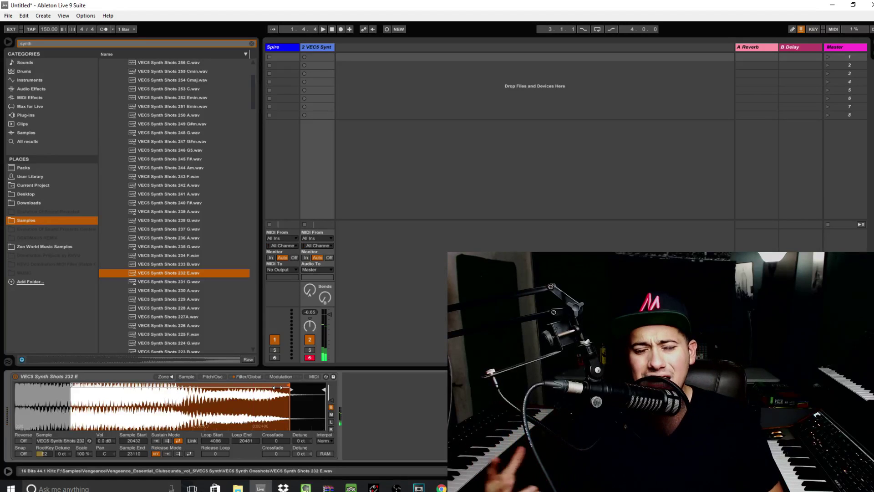
# Set the sustain mode back to no loop and return the sample start to 0
pyautogui.click(156, 441)
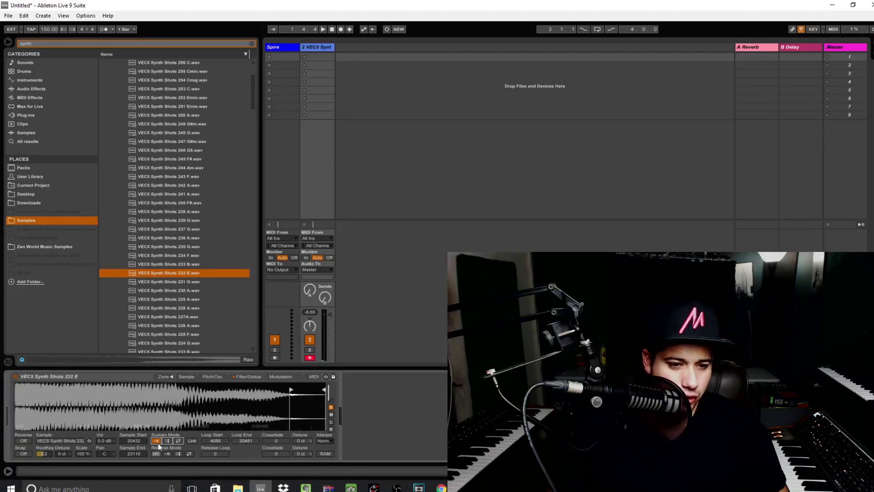
pyautogui.moveTo(293, 390); pyautogui.dragTo(2, 384)
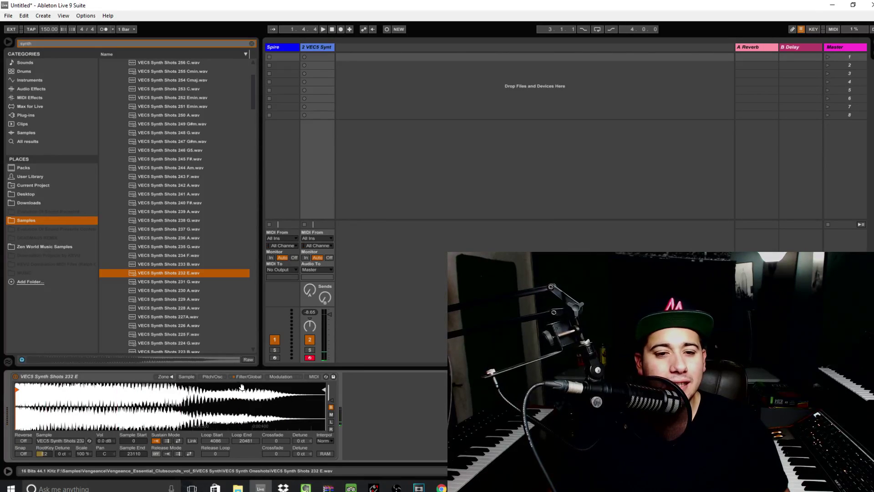
# Enable the pitch envelope with an amount of +48 st and a decay of about 31 ms
pyautogui.click(211, 376)
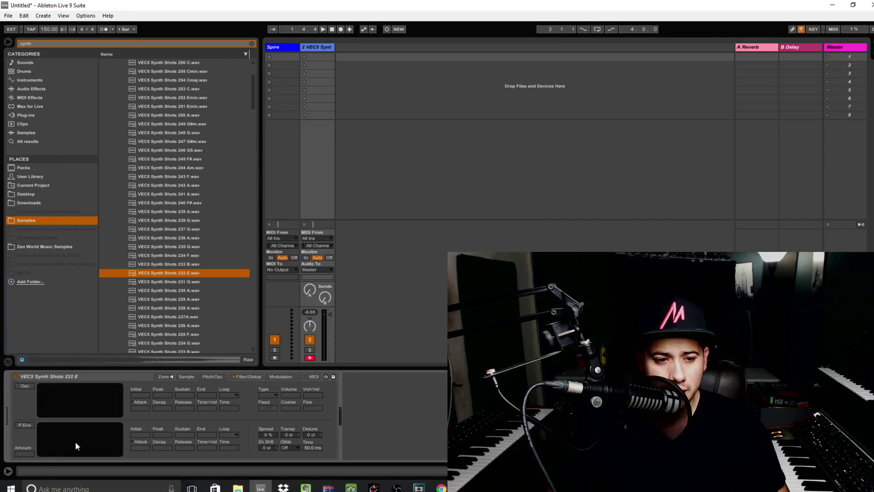
pyautogui.click(25, 425)
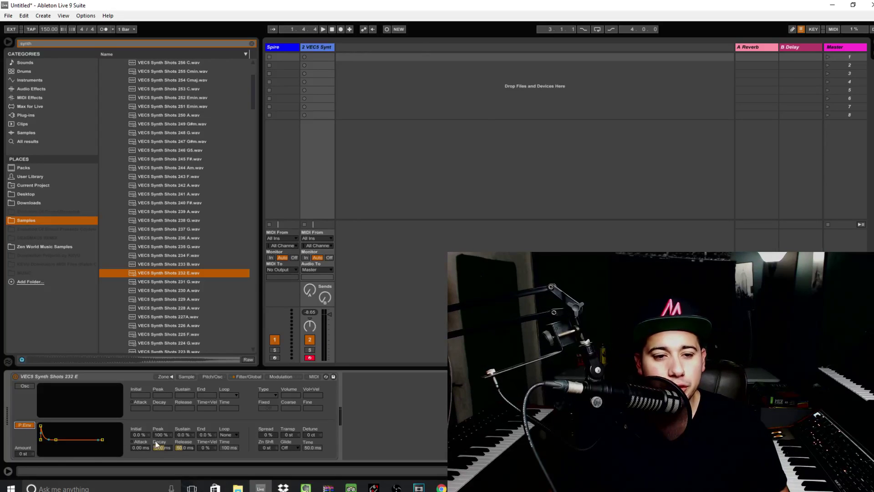
pyautogui.moveTo(173, 444); pyautogui.dragTo(172, 473)
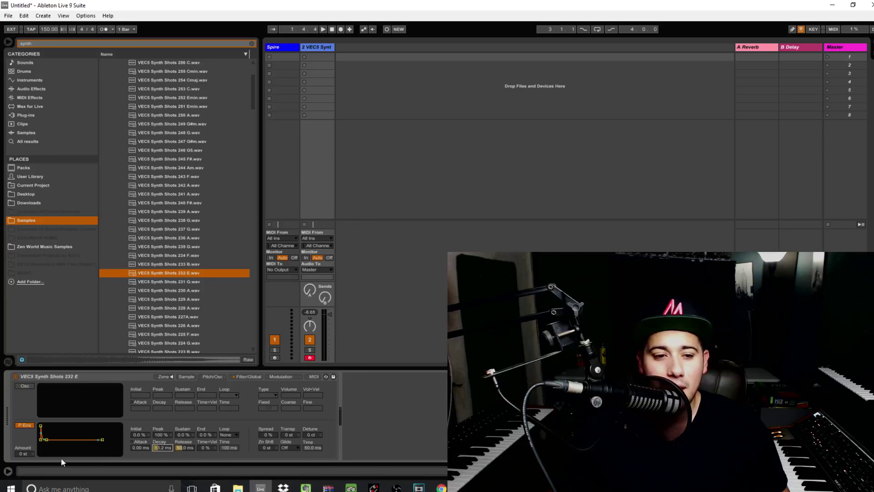
pyautogui.moveTo(17, 451); pyautogui.dragTo(17, 446)
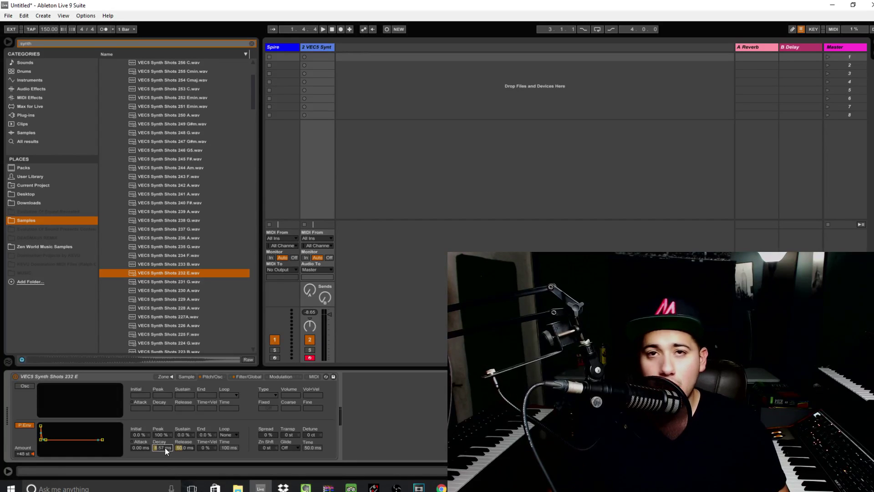
pyautogui.moveTo(164, 447)
pyautogui.mouseDown()
pyautogui.moveTo(165, 431)
pyautogui.moveTo(165, 443)
pyautogui.mouseUp()
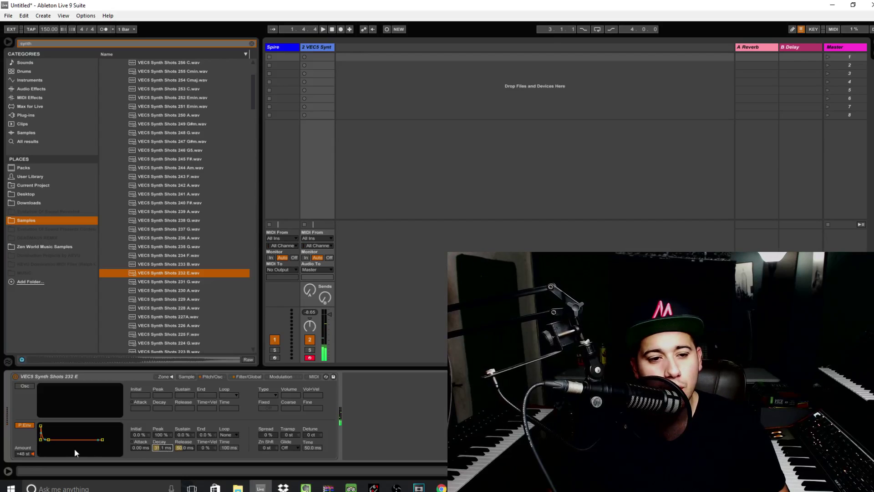
# Set the pitch envelope amount to -48 st and lengthen its decay to about 200 ms
pyautogui.moveTo(22, 454); pyautogui.dragTo(20, 461)
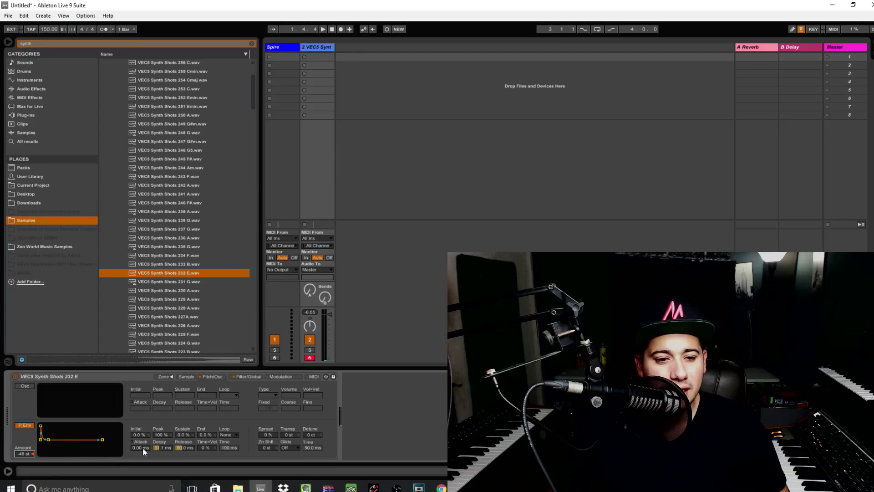
pyautogui.moveTo(161, 447)
pyautogui.mouseDown()
pyautogui.moveTo(161, 433)
pyautogui.moveTo(165, 458)
pyautogui.moveTo(162, 441)
pyautogui.mouseUp()
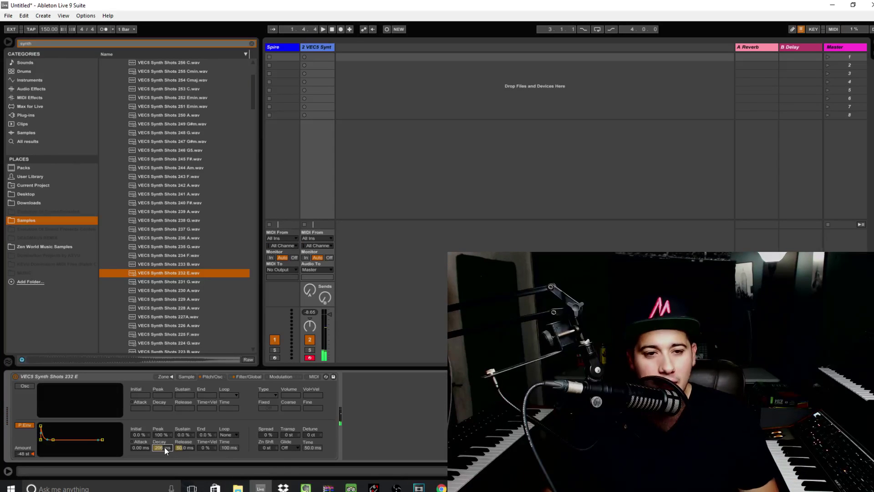
pyautogui.click(186, 273)
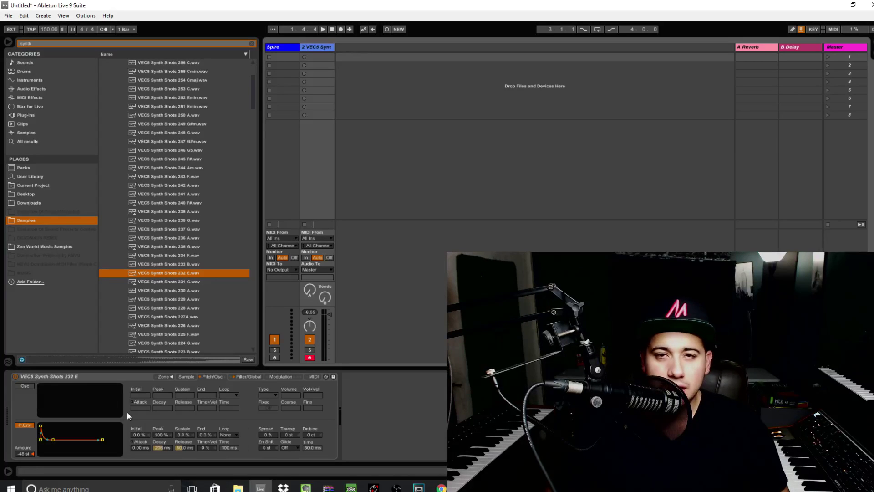
# Enable the modulation oscillator in FM mode and raise its volume to hear the effect
pyautogui.click(25, 386)
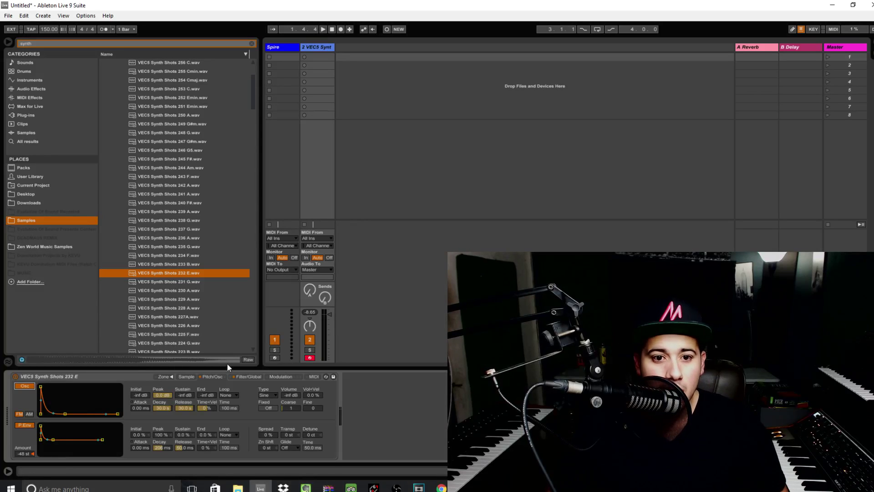
pyautogui.moveTo(290, 395)
pyautogui.mouseDown()
pyautogui.moveTo(291, 375)
pyautogui.moveTo(290, 394)
pyautogui.mouseUp()
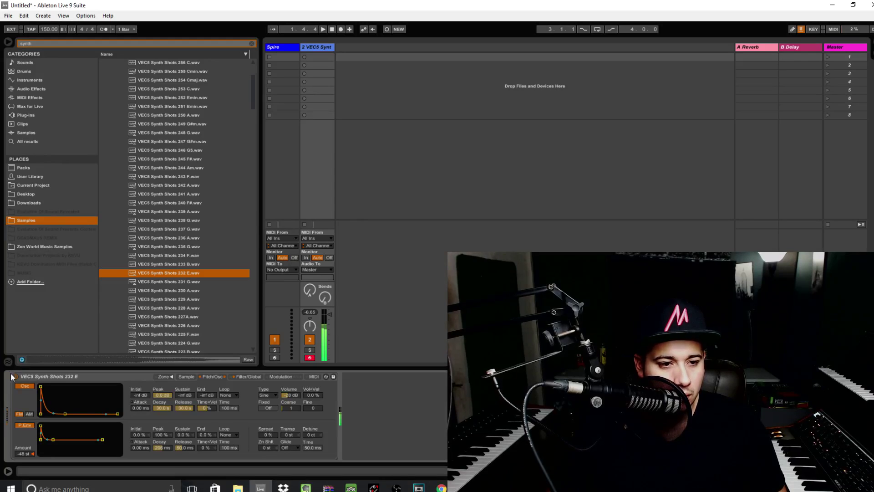
pyautogui.click(144, 274)
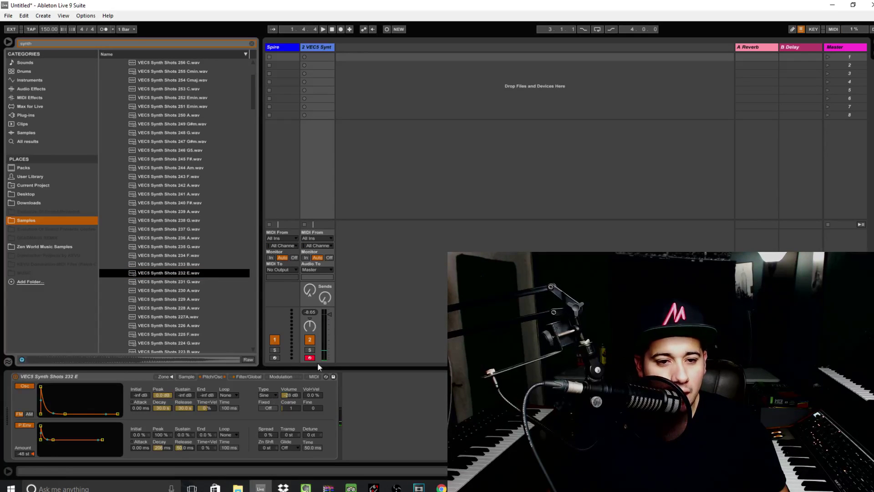
# Try the FM oscillator with an attack of about 76 ms and a volume of about -9.1 dB, and switch it off
pyautogui.moveTo(40, 388); pyautogui.dragTo(65, 387)
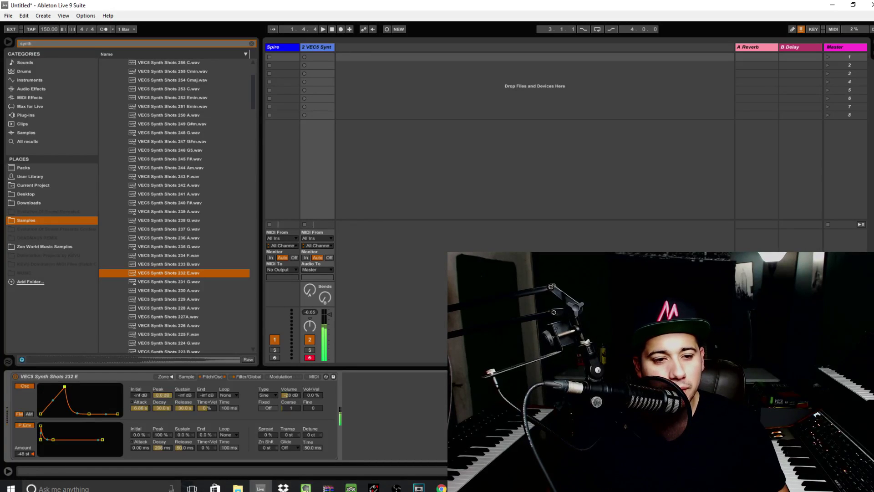
pyautogui.moveTo(140, 407); pyautogui.dragTo(140, 450)
pyautogui.moveTo(141, 407)
pyautogui.mouseDown()
pyautogui.moveTo(140, 383)
pyautogui.moveTo(141, 423)
pyautogui.mouseUp()
pyautogui.moveTo(290, 394)
pyautogui.mouseDown()
pyautogui.moveTo(289, 377)
pyautogui.moveTo(290, 403)
pyautogui.mouseUp()
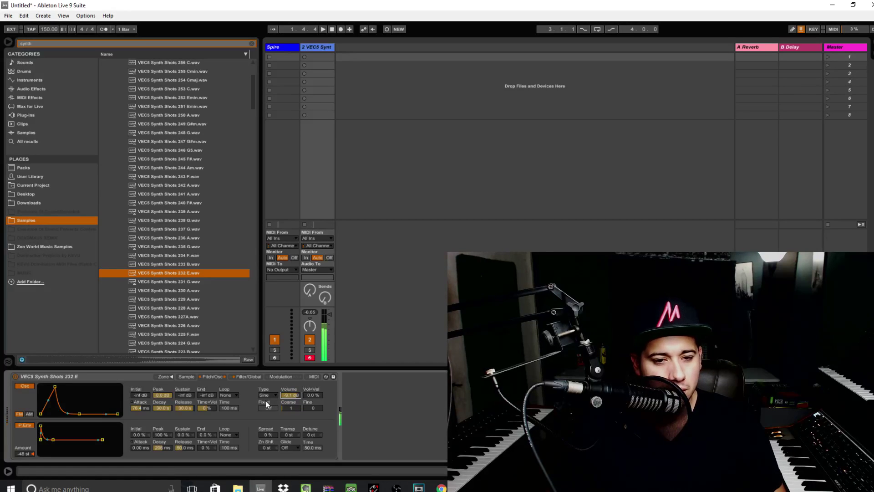
pyautogui.press('z')
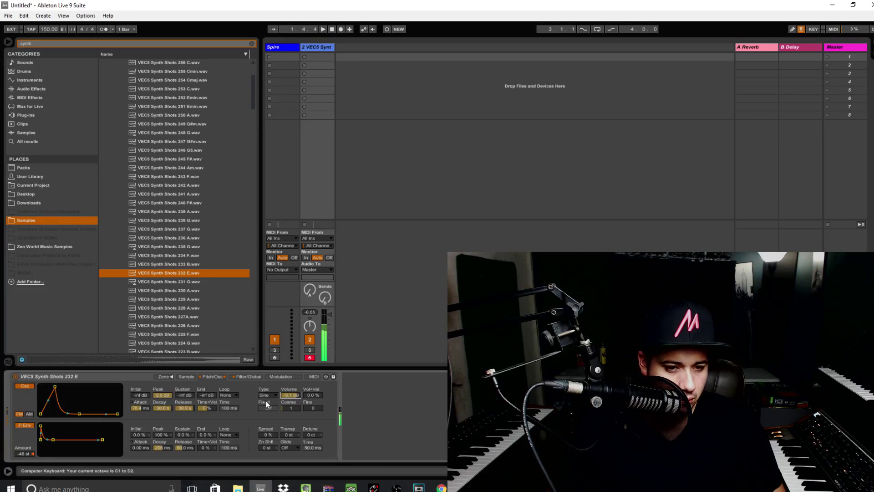
pyautogui.press('x')
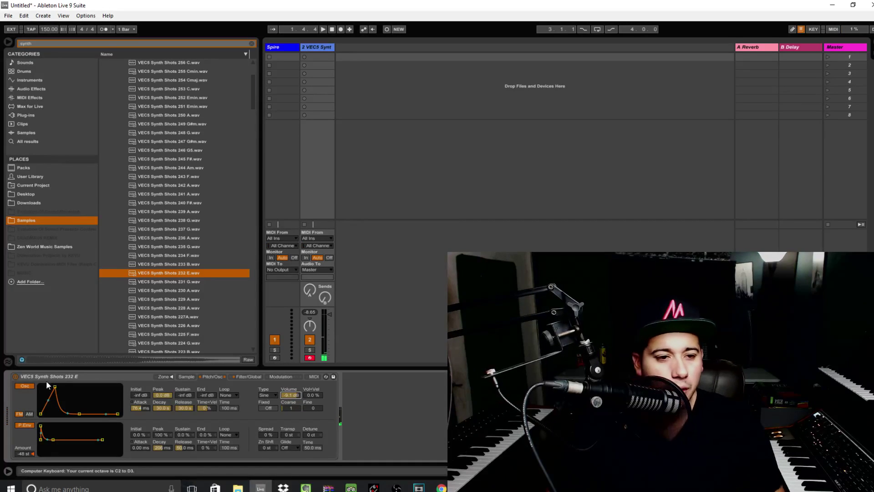
pyautogui.click(25, 385)
# Try the filter's high-pass type and its band-pass type with the frequency at about 1.45 kHz
pyautogui.click(245, 378)
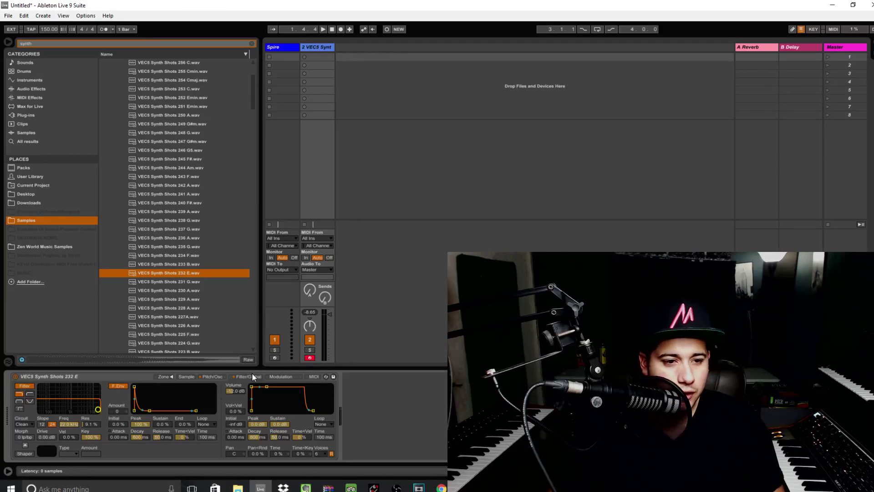
pyautogui.click(31, 395)
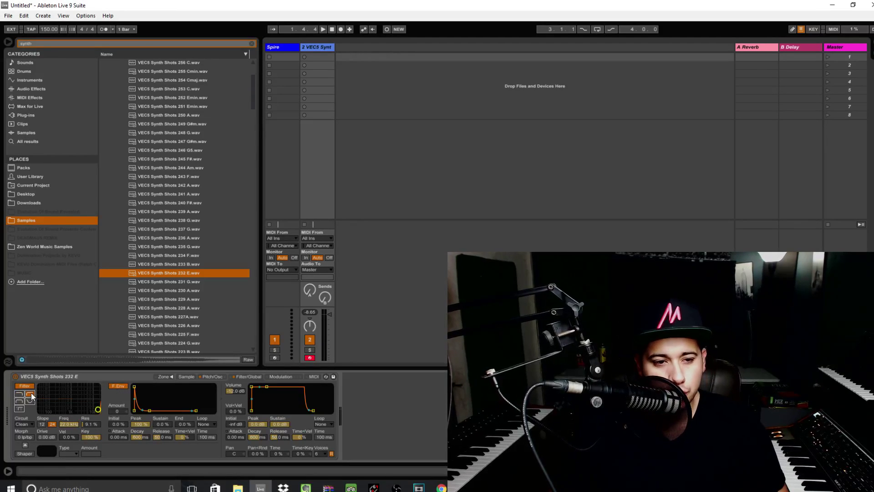
pyautogui.click(20, 401)
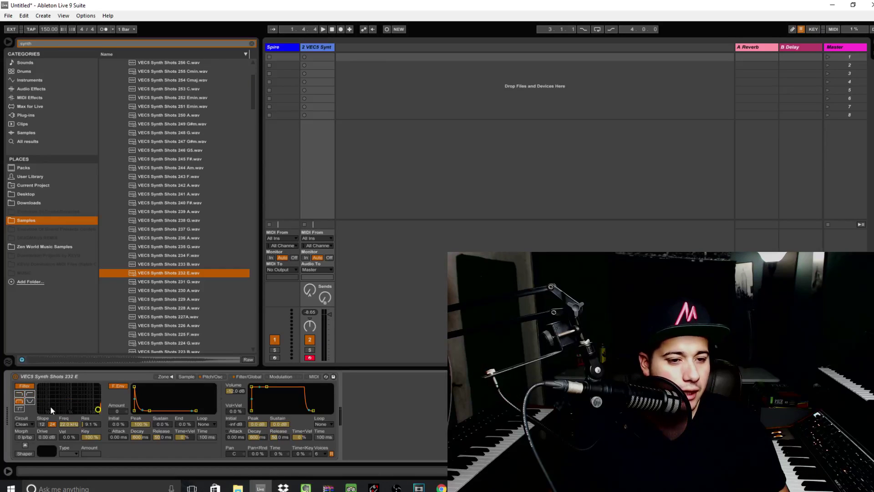
pyautogui.moveTo(98, 409); pyautogui.dragTo(75, 402)
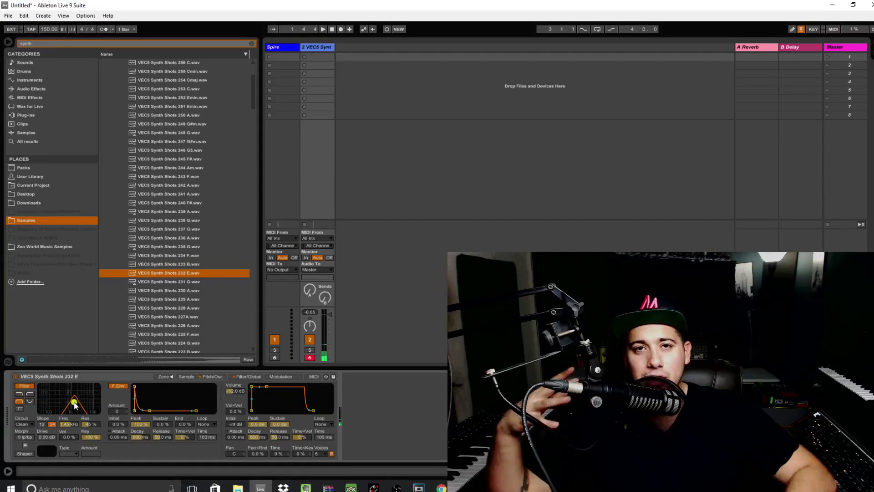
# Switch the filter to notch at about 732 Hz with about 64% resonance, and audition it in a lower octave
pyautogui.click(30, 399)
pyautogui.moveTo(74, 401)
pyautogui.mouseDown()
pyautogui.moveTo(55, 405)
pyautogui.moveTo(81, 403)
pyautogui.moveTo(53, 400)
pyautogui.moveTo(68, 398)
pyautogui.mouseUp()
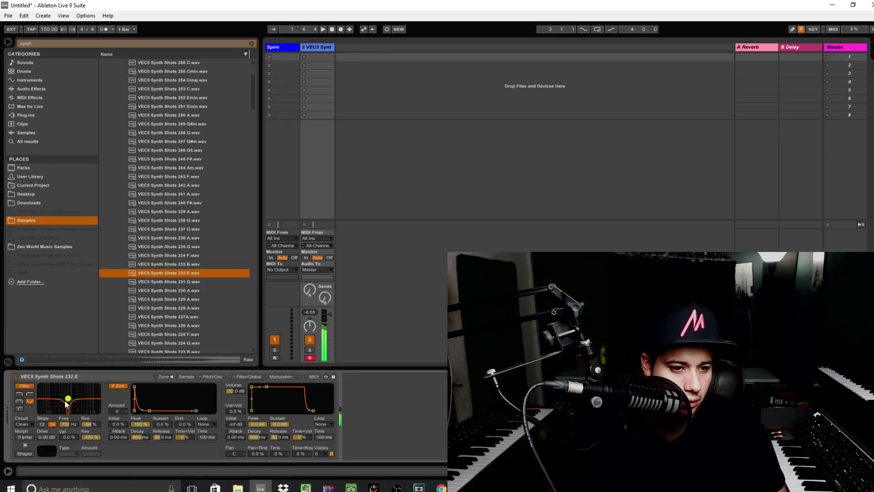
pyautogui.press('z')
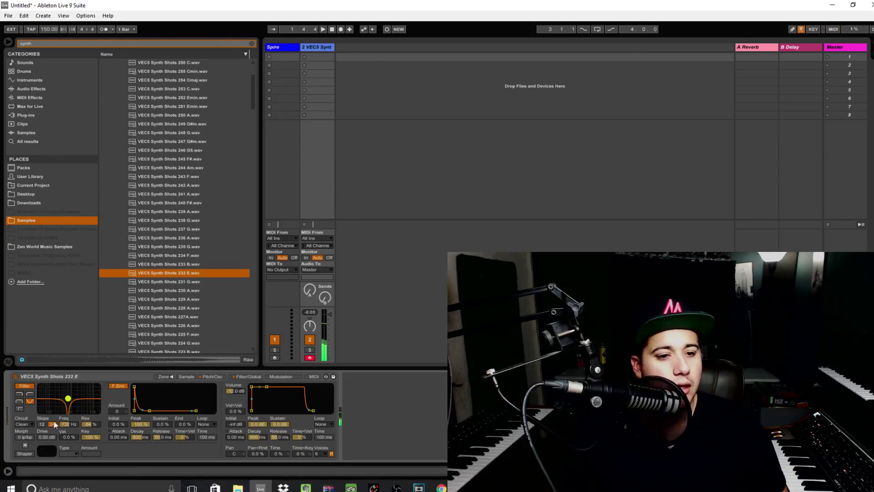
# Enable the filter's shaper, set its amount to about 40 and choose the 4Bit type
pyautogui.click(20, 453)
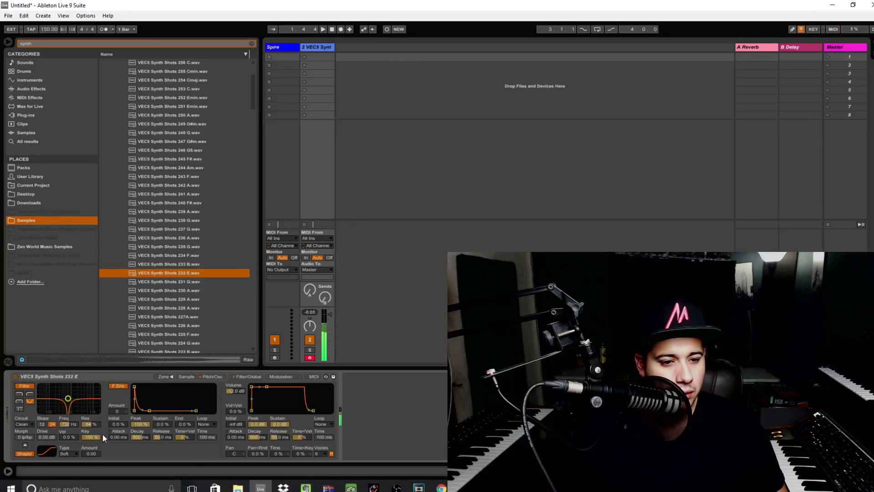
pyautogui.moveTo(97, 454); pyautogui.dragTo(96, 448)
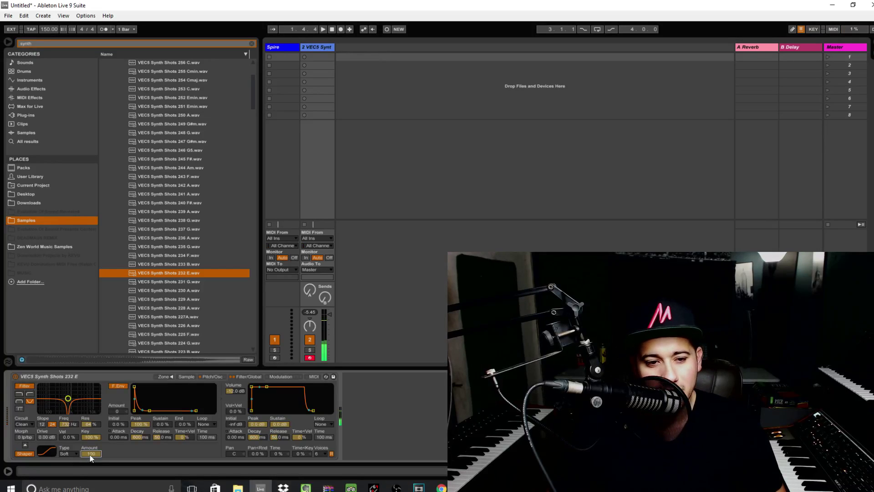
pyautogui.moveTo(90, 453); pyautogui.dragTo(91, 457)
pyautogui.click(77, 452)
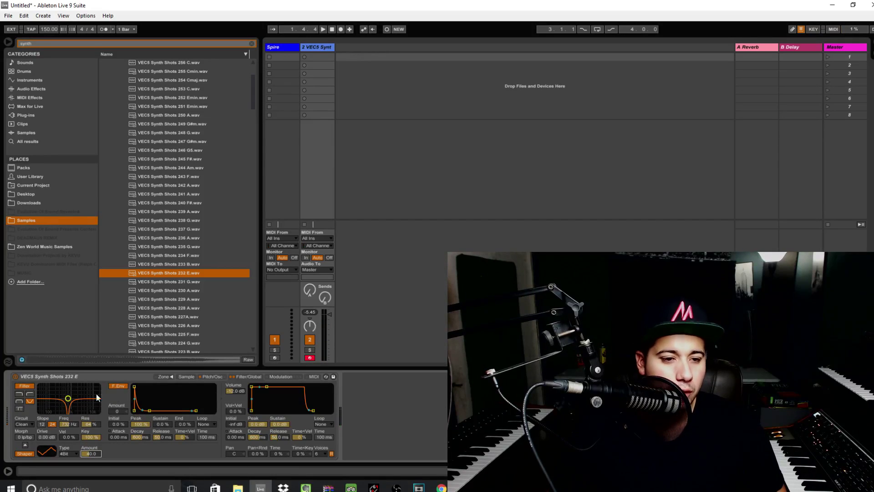
# Move the notch frequency to about 771 Hz and set the filter envelope to amount 52 with a decay of about 440 ms
pyautogui.moveTo(70, 406); pyautogui.dragTo(72, 405)
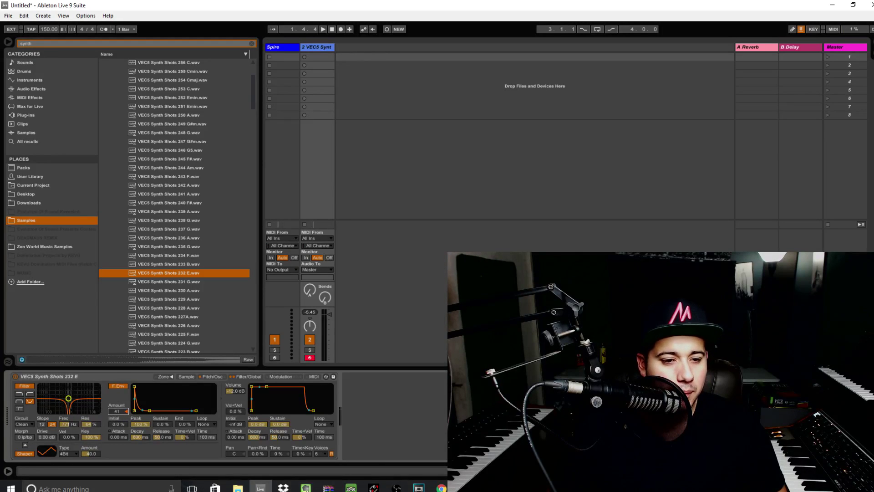
pyautogui.moveTo(134, 399); pyautogui.dragTo(135, 391)
pyautogui.moveTo(124, 433)
pyautogui.mouseDown()
pyautogui.moveTo(110, 436)
pyautogui.moveTo(165, 453)
pyautogui.moveTo(138, 440)
pyautogui.moveTo(139, 448)
pyautogui.moveTo(136, 436)
pyautogui.mouseUp()
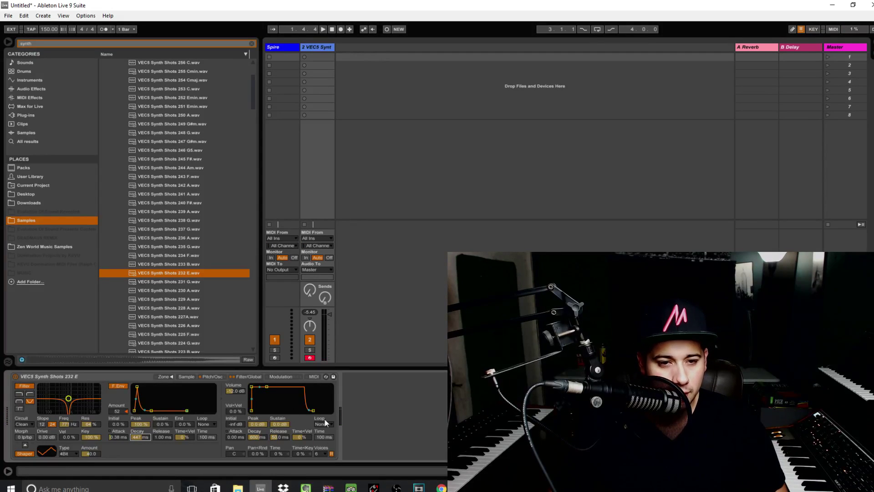
# Set the pitch section's glide mode to Glide and lengthen the glide time
pyautogui.click(212, 376)
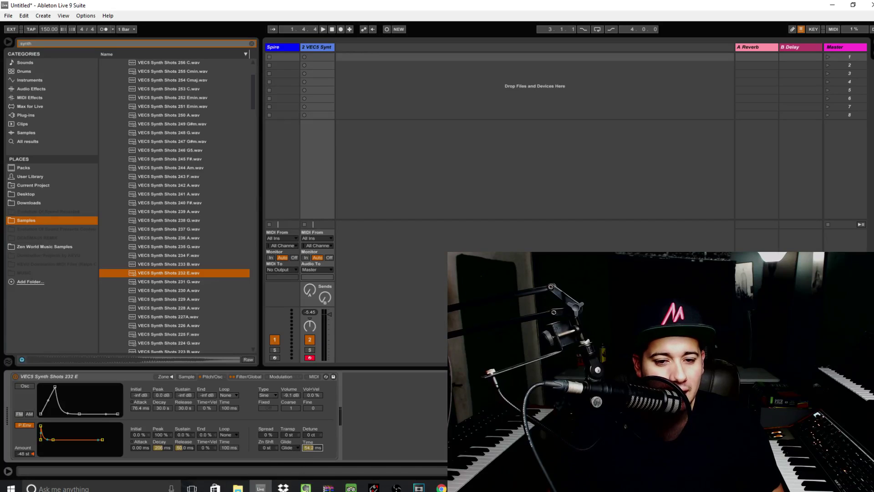
pyautogui.moveTo(308, 451); pyautogui.dragTo(308, 428)
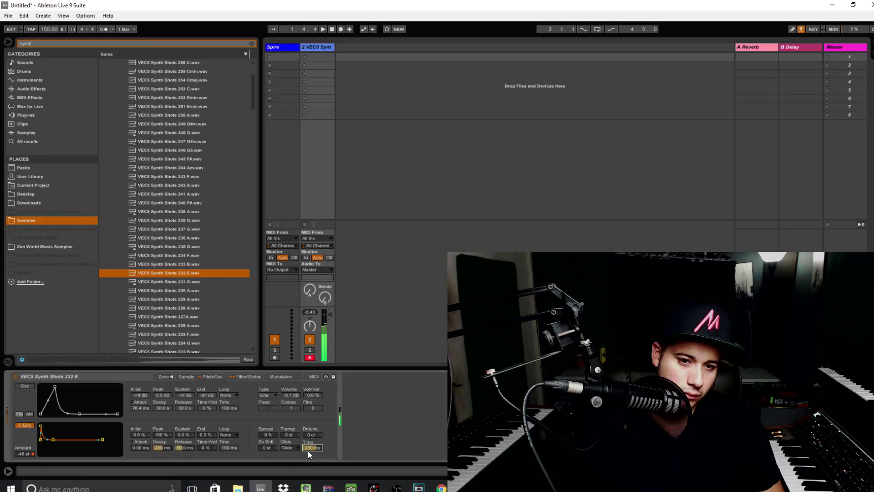
# Try looping the sample's sustain portion, first forward and then back-and-forth
pyautogui.click(185, 376)
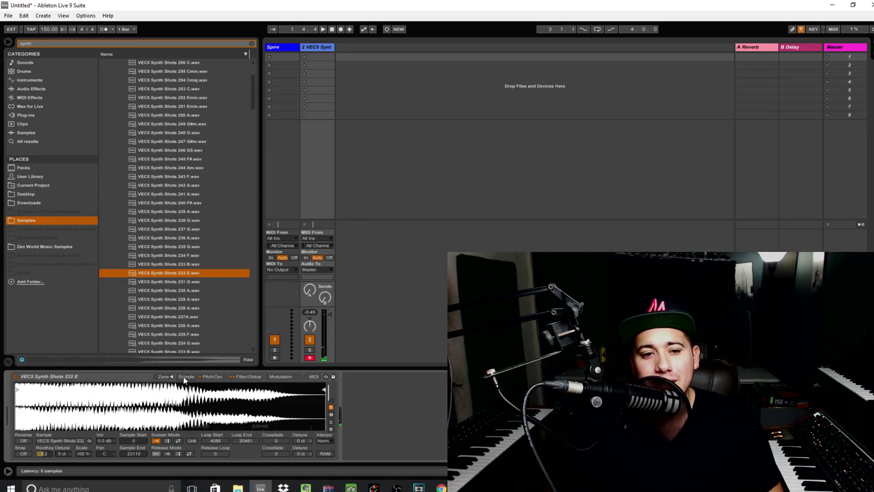
pyautogui.click(167, 440)
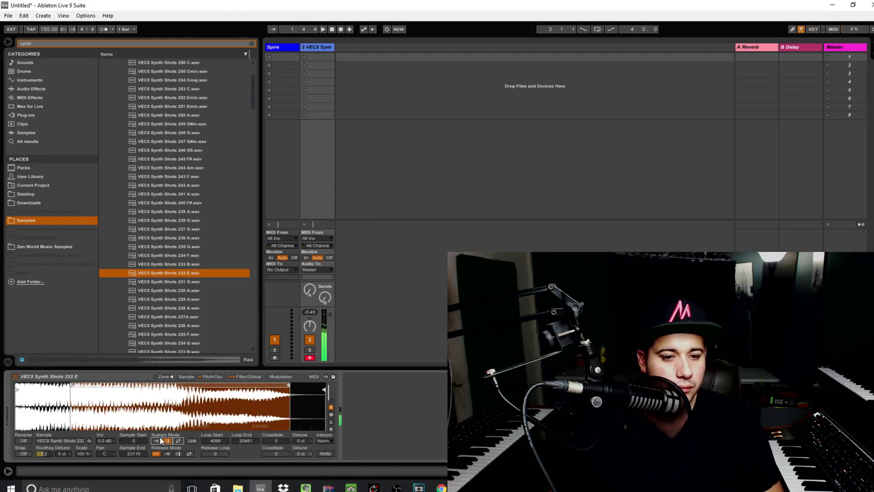
pyautogui.click(178, 441)
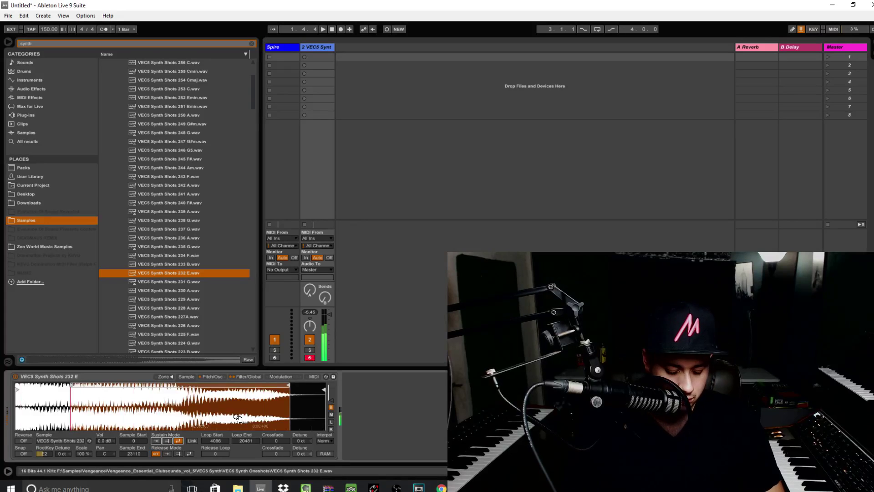
# Switch the pitch section's glide mode to Portamento and lengthen the volume envelope's release to more than 1 s
pyautogui.click(248, 377)
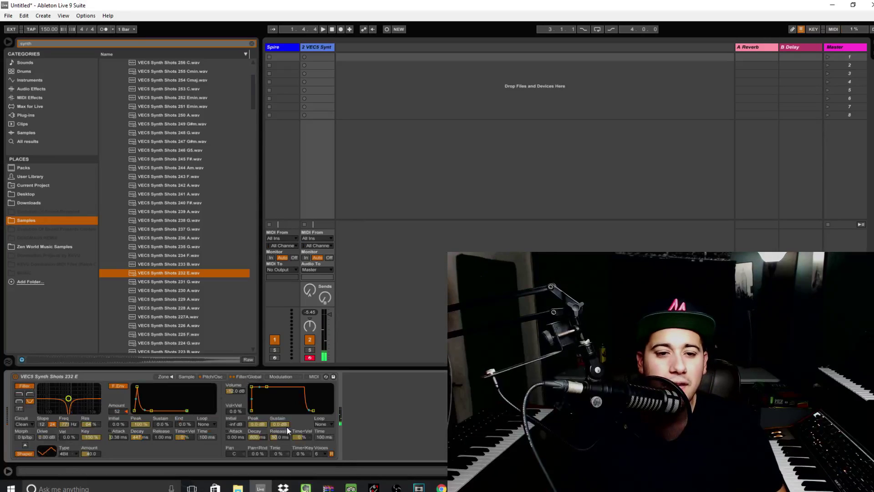
pyautogui.click(218, 376)
pyautogui.click(294, 461)
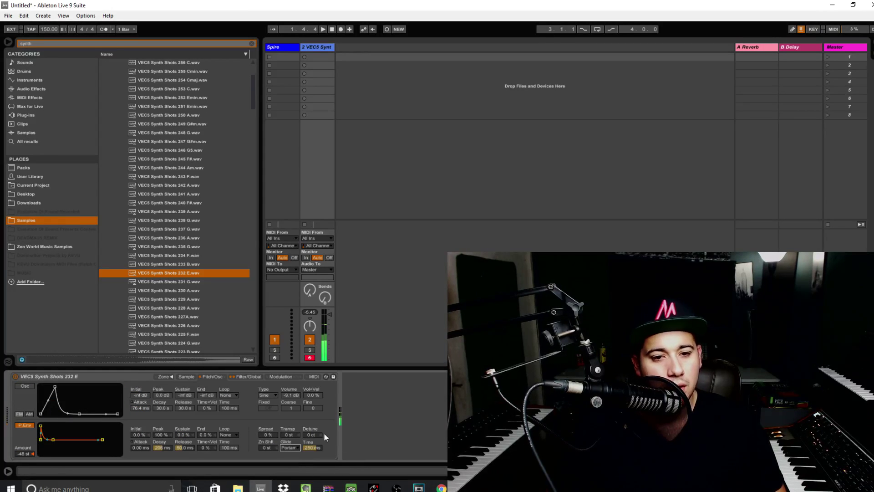
pyautogui.click(246, 376)
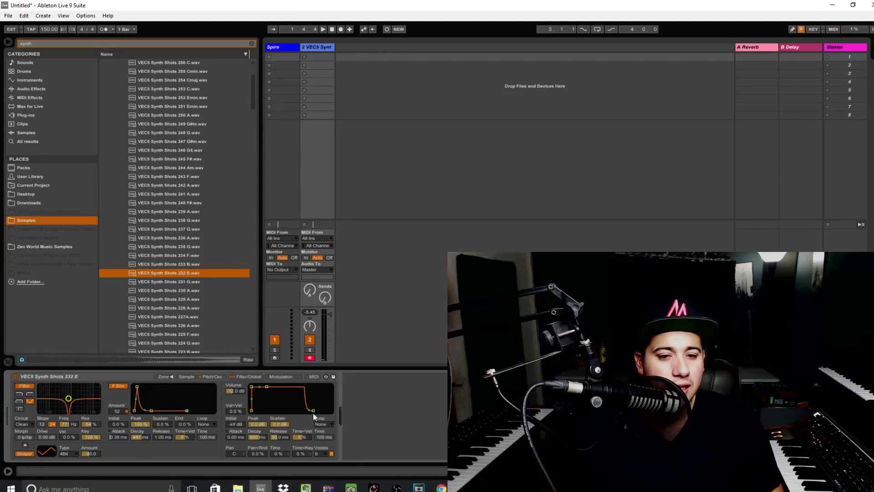
pyautogui.moveTo(314, 411); pyautogui.dragTo(322, 411)
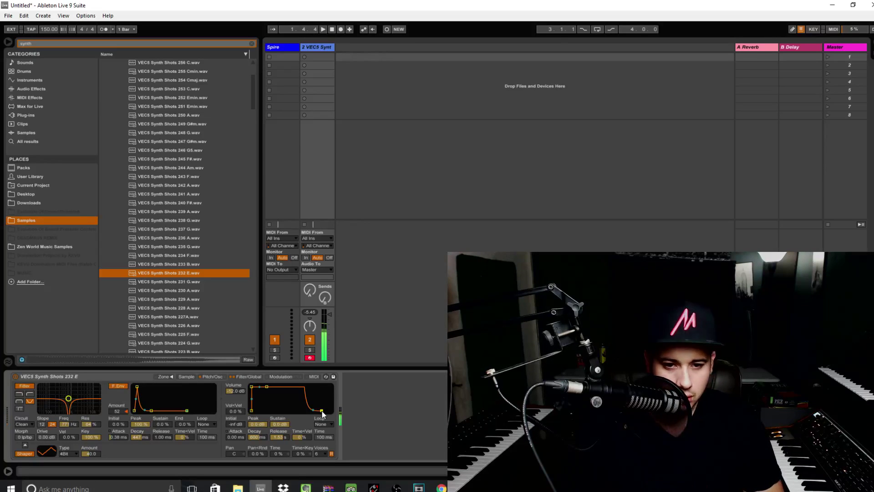
# Enable LFO 2 at a frequency of 30 Hz and route its destination A to Shaper Amt with an amount of 100
pyautogui.click(287, 377)
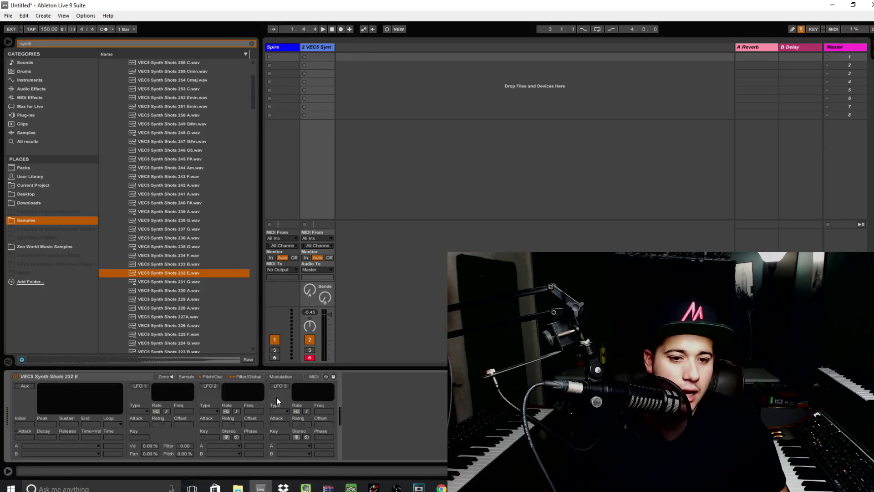
pyautogui.click(218, 385)
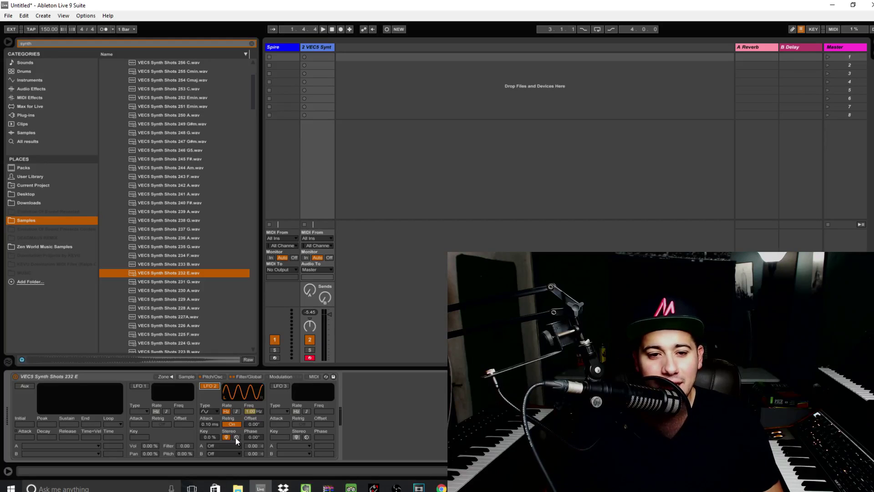
pyautogui.moveTo(253, 410); pyautogui.dragTo(253, 413)
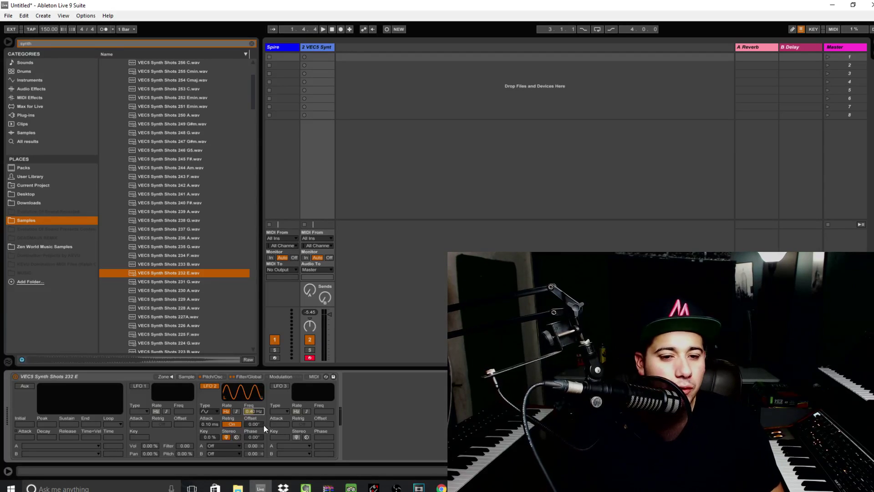
pyautogui.click(231, 446)
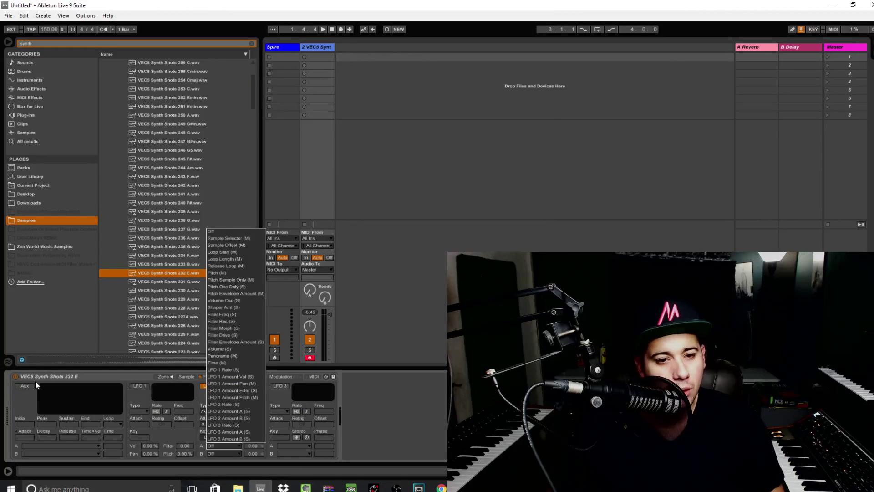
pyautogui.click(247, 306)
pyautogui.moveTo(261, 446)
pyautogui.mouseDown()
pyautogui.moveTo(262, 432)
pyautogui.moveTo(261, 443)
pyautogui.mouseUp()
pyautogui.moveTo(253, 411); pyautogui.dragTo(254, 396)
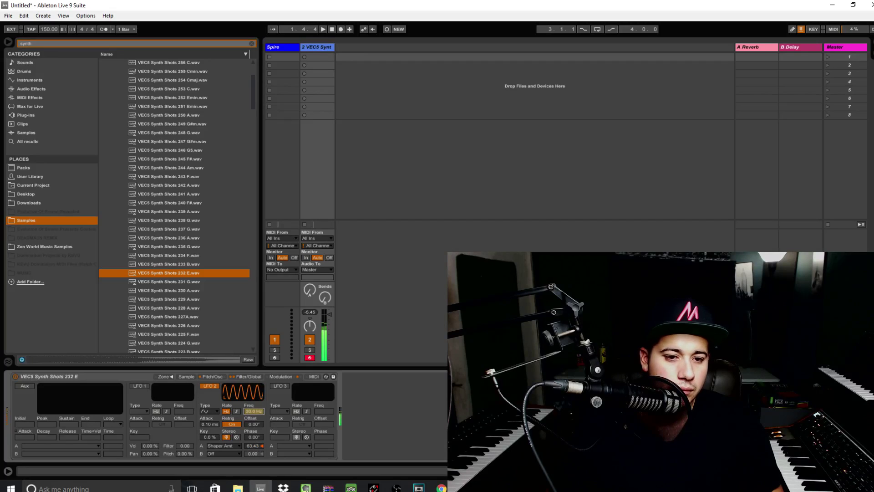
pyautogui.moveTo(244, 444); pyautogui.dragTo(244, 432)
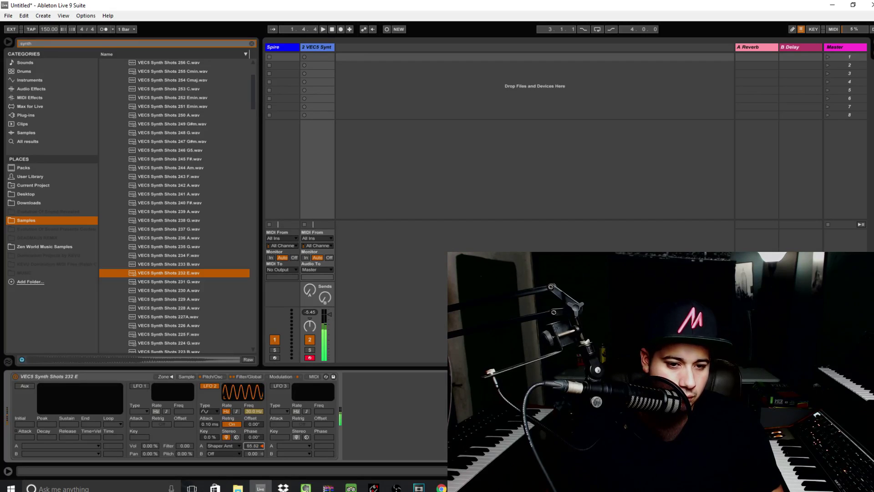
# Change LFO 2's destination A to Filter Freq
pyautogui.click(212, 447)
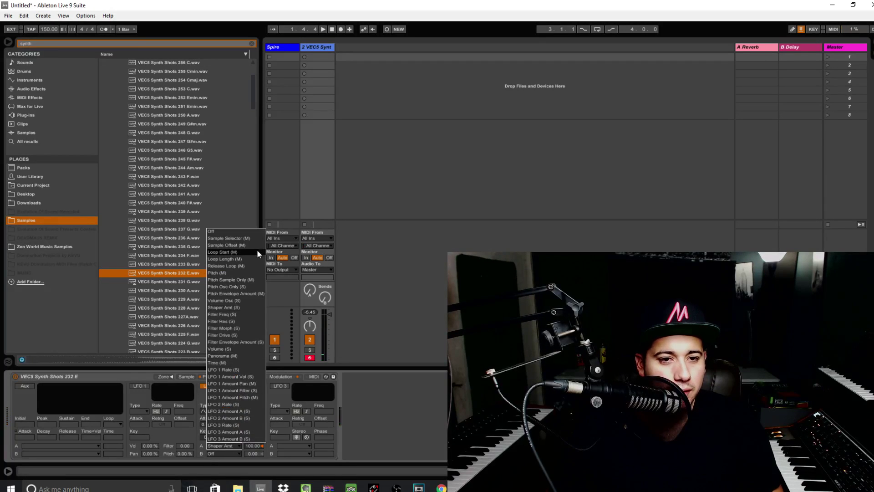
pyautogui.click(234, 315)
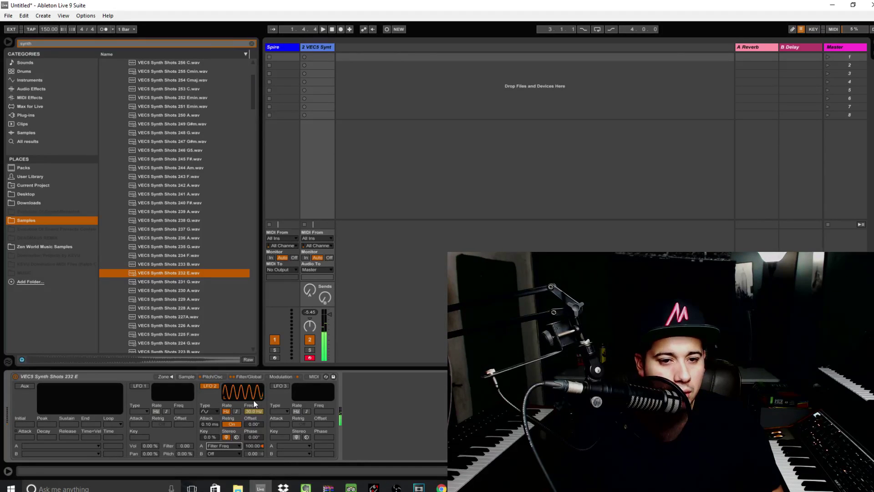
# Turn off the sample's sustain looping and raise the track's Reverb send to about -7.6 dB
pyautogui.click(304, 377)
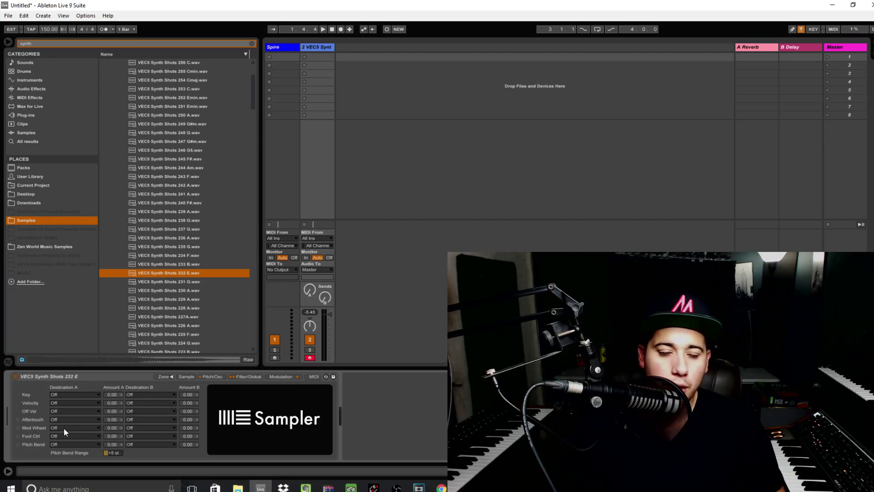
pyautogui.click(186, 376)
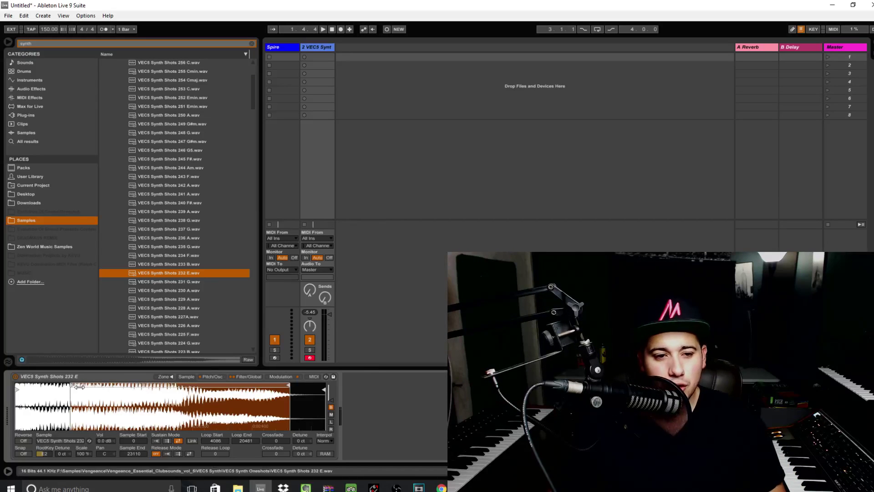
pyautogui.click(157, 441)
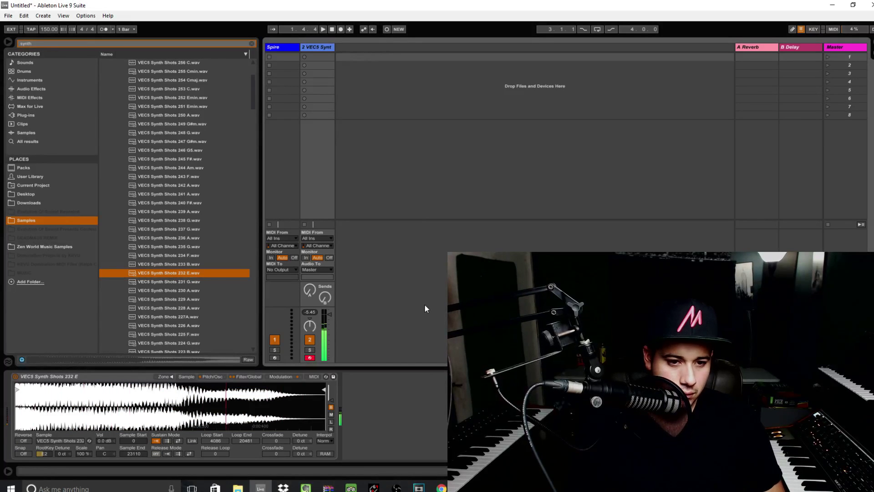
pyautogui.moveTo(306, 293); pyautogui.dragTo(304, 286)
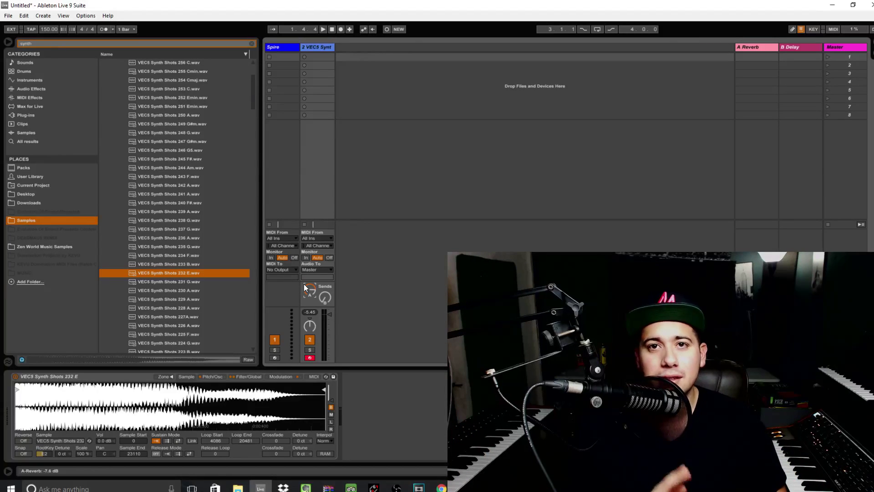
pyautogui.click(396, 487)
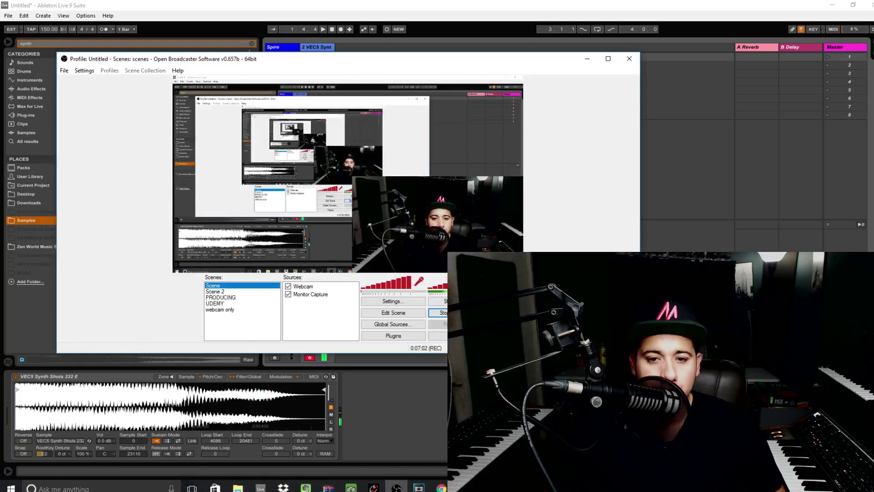